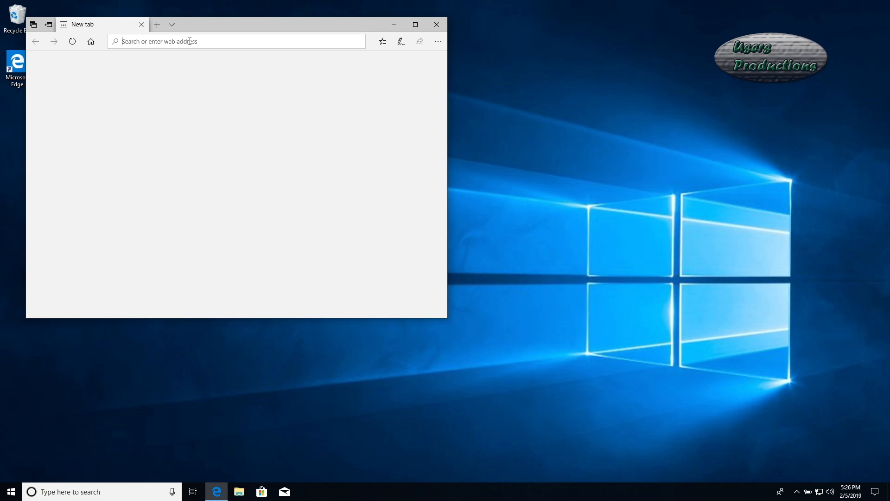
text(www.)
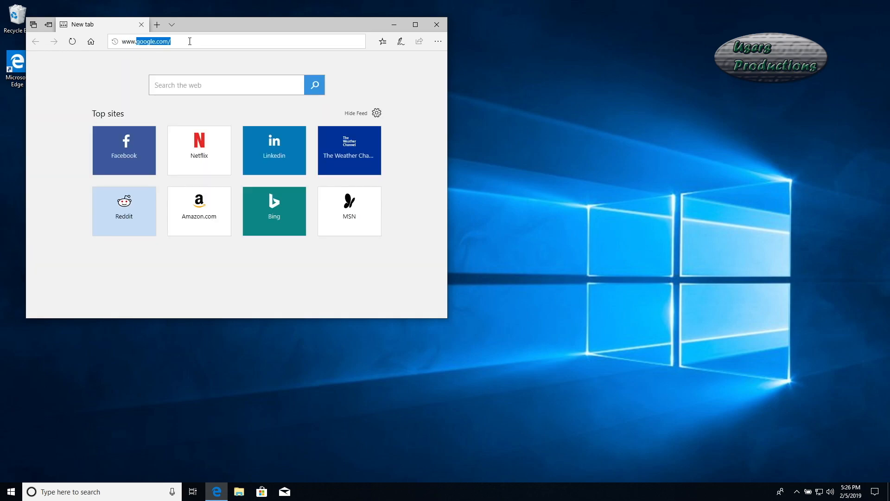
text(google.com)
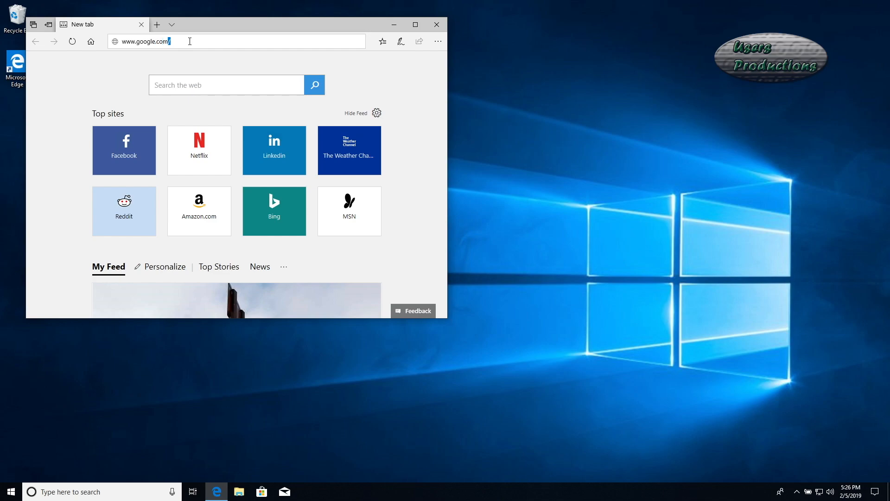
key(Return)
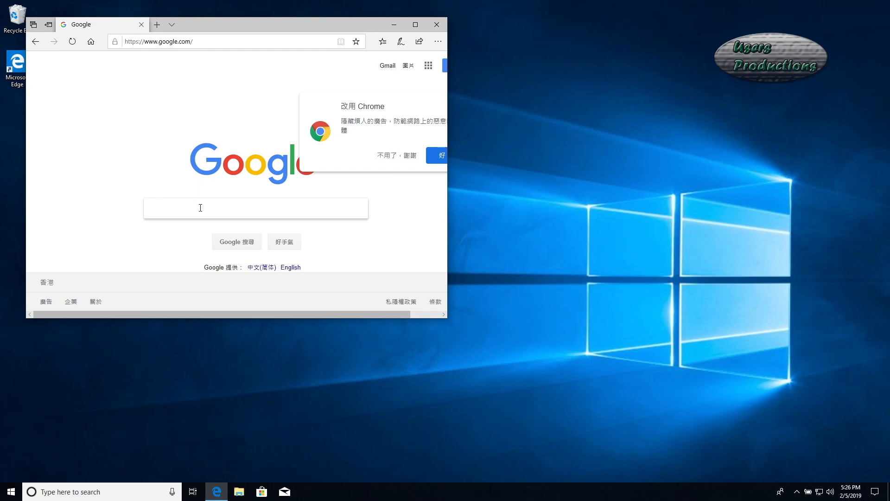
text(wireshark)
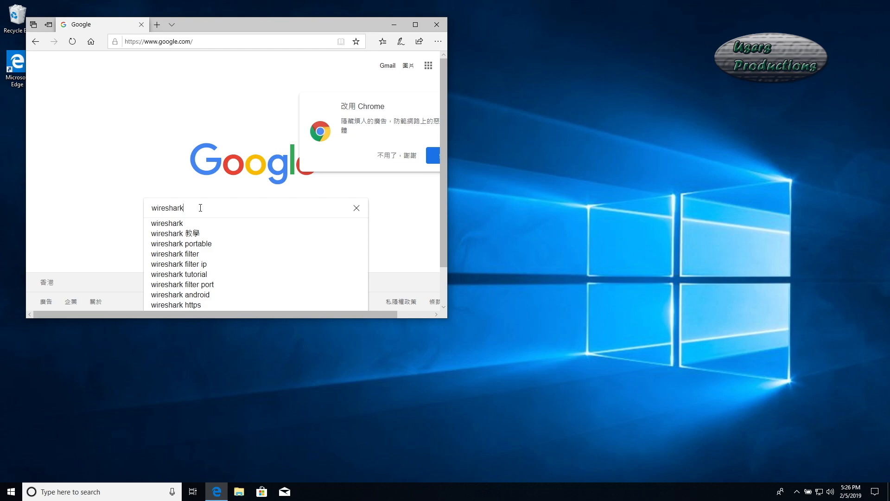
key(Return)
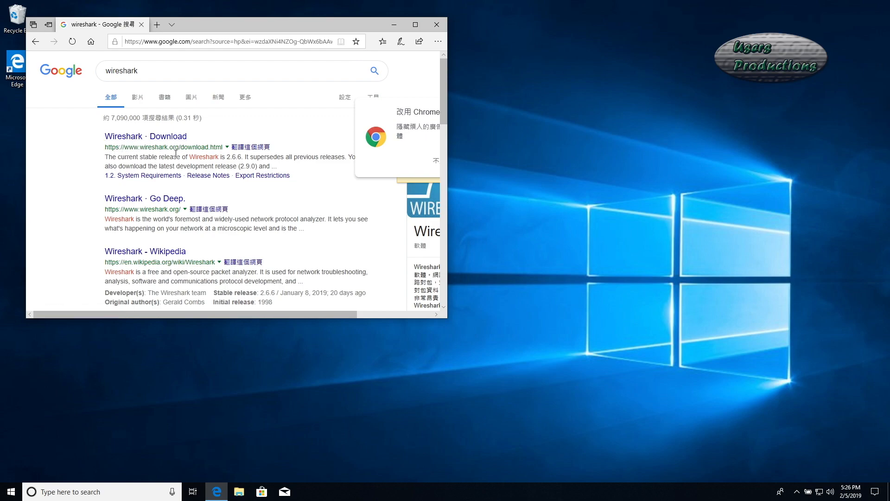
click(137, 137)
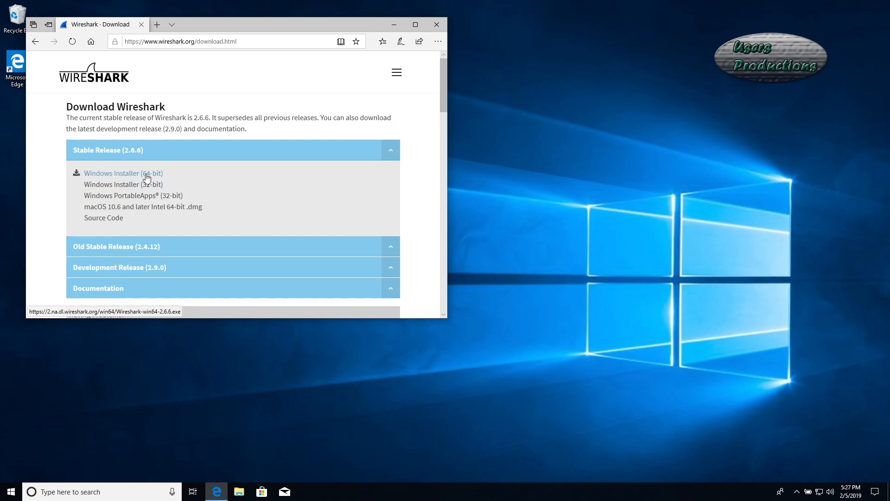
Step: Save the 64-bit Windows installer of the stable release 2.6.6, and close the browser once the download finishes
click(118, 179)
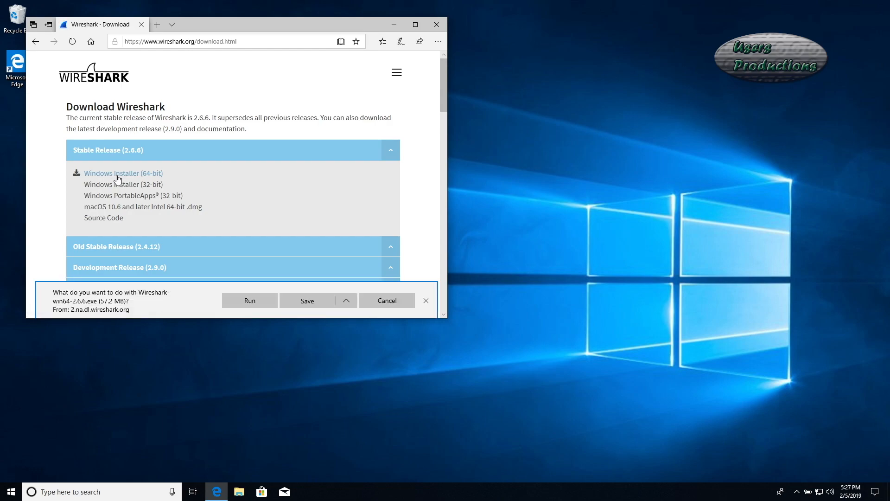
click(301, 300)
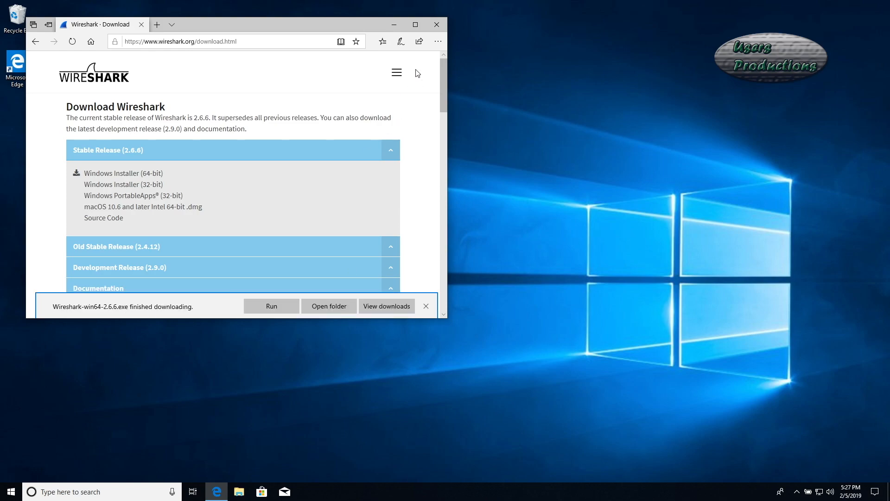
click(437, 24)
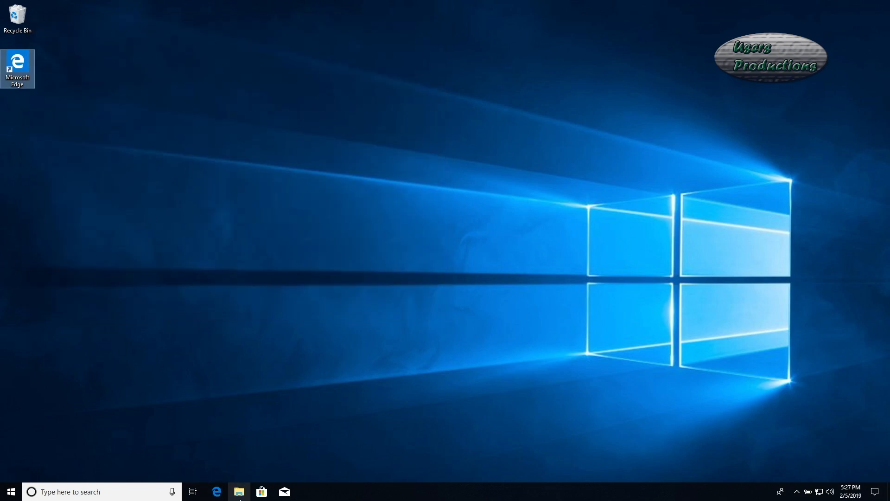
Step: Run Wireshark-win64-2.6.6 from the Downloads folder as administrator and allow it to make changes to the device
click(240, 495)
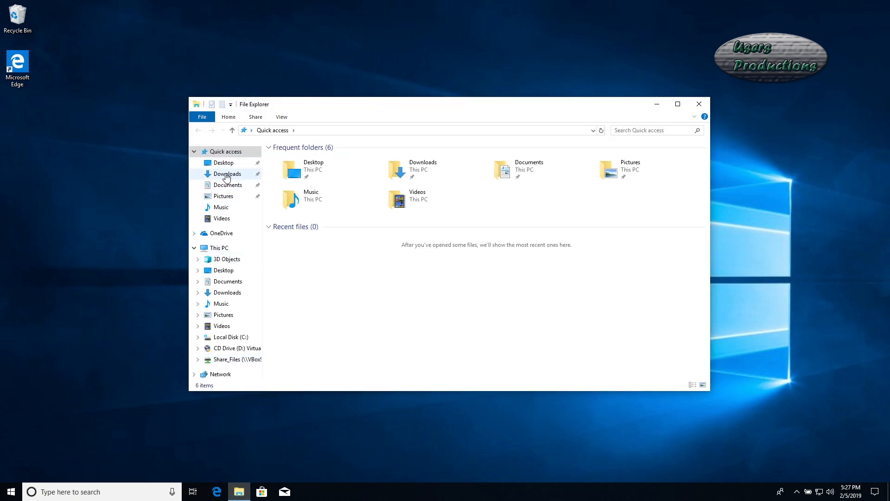
click(227, 175)
double_click(319, 159)
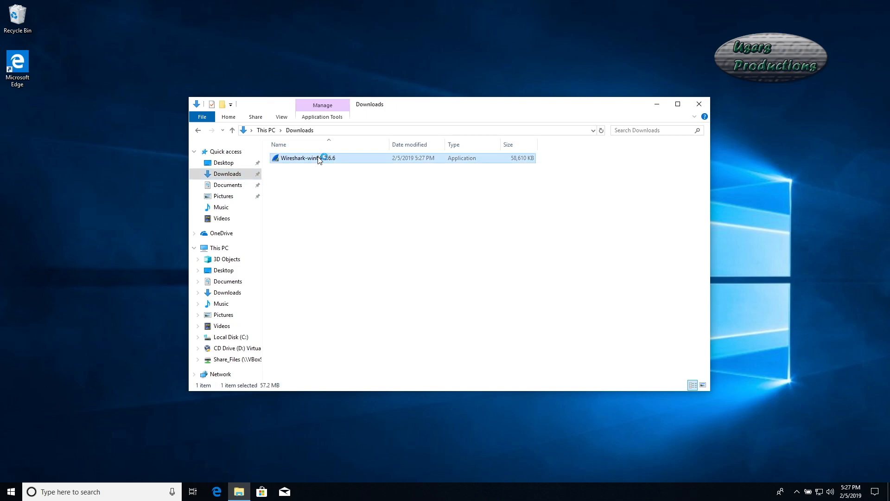
right_click(319, 160)
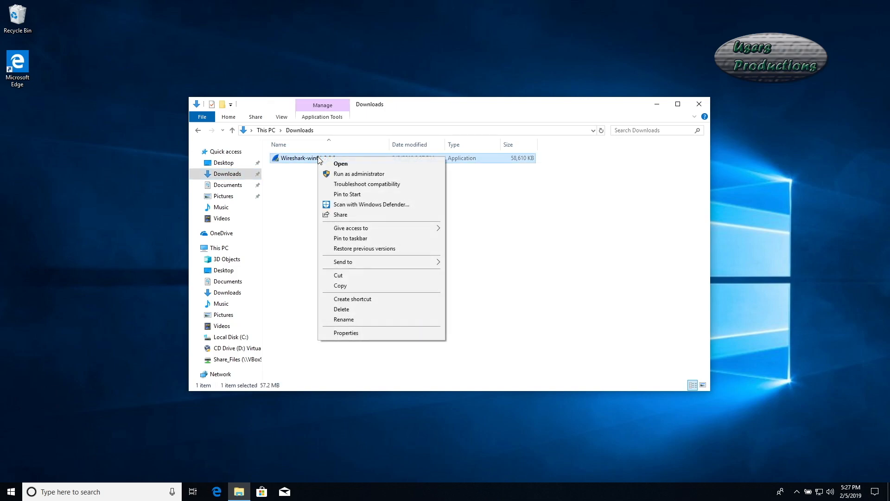
click(375, 177)
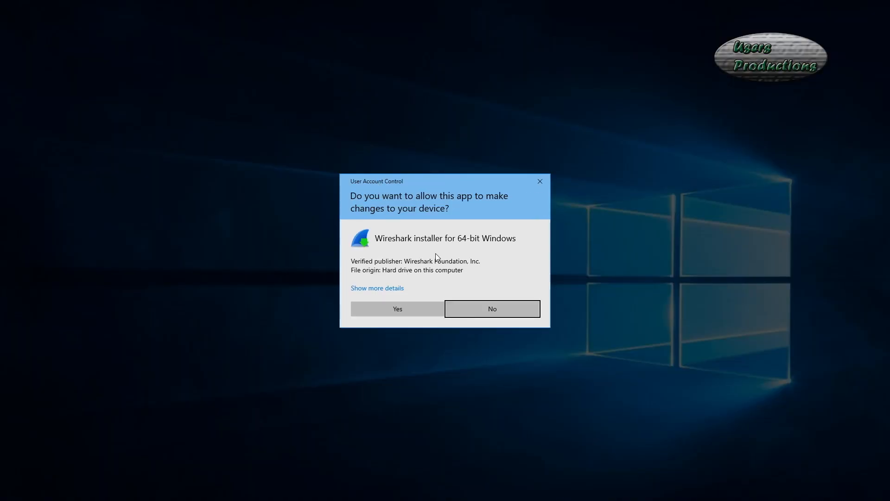
click(396, 308)
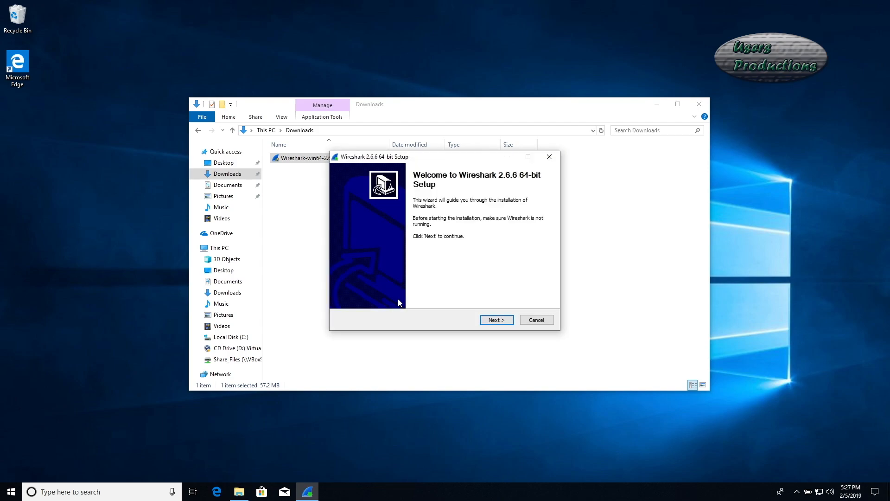
Step: Go past the setup's introductory pages and add Wireshark 1 and all Tools to the components to install
click(495, 320)
click(497, 321)
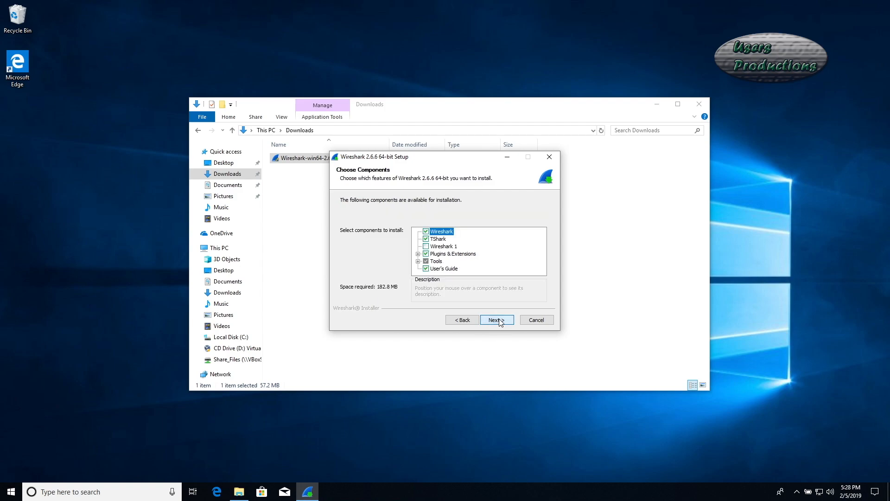
click(427, 246)
click(426, 262)
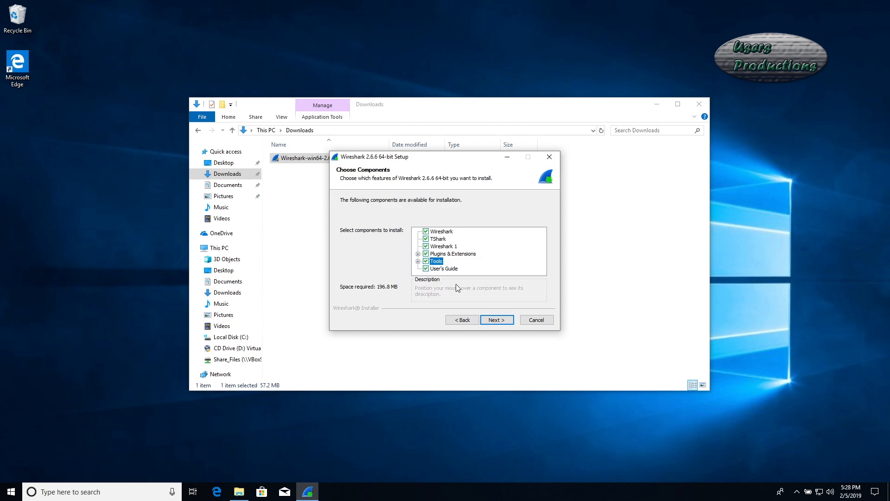
click(496, 320)
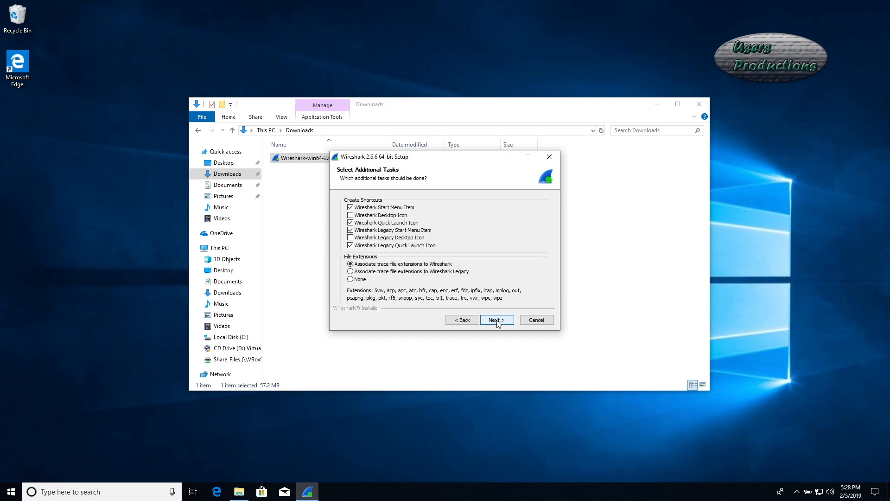
Step: Enable the Wireshark and Wireshark Legacy desktop icons and accept C:\Program Files\Wireshark as the destination folder
click(350, 215)
click(502, 323)
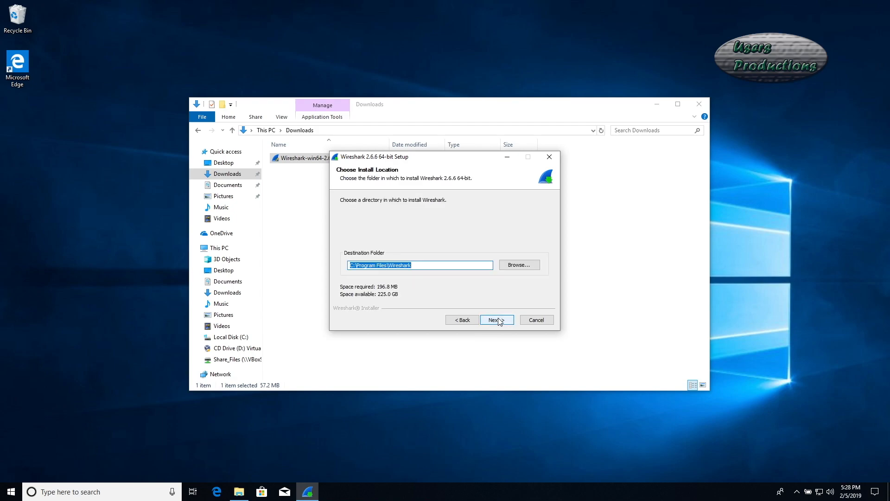
click(501, 322)
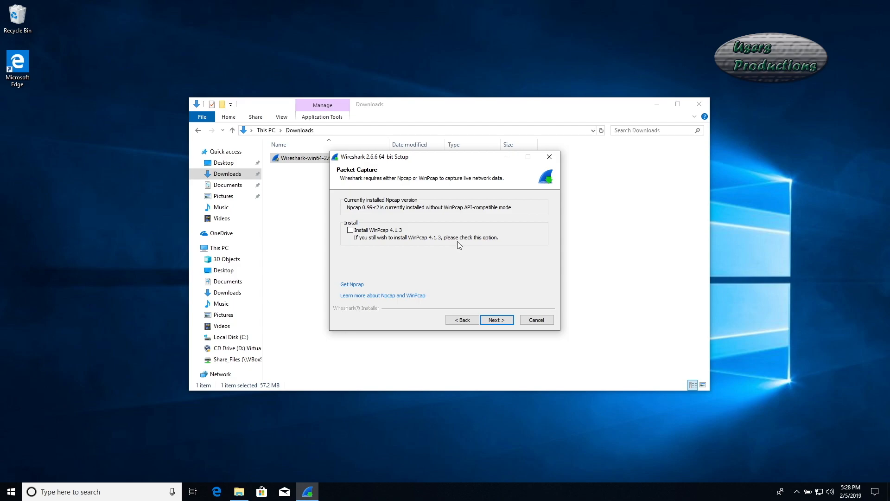
Step: Install without WinPcap 4.1.3 or USBPcap 1.2.0.4, and finish the setup with Wireshark 2.6.6 64-bit set to run
click(497, 320)
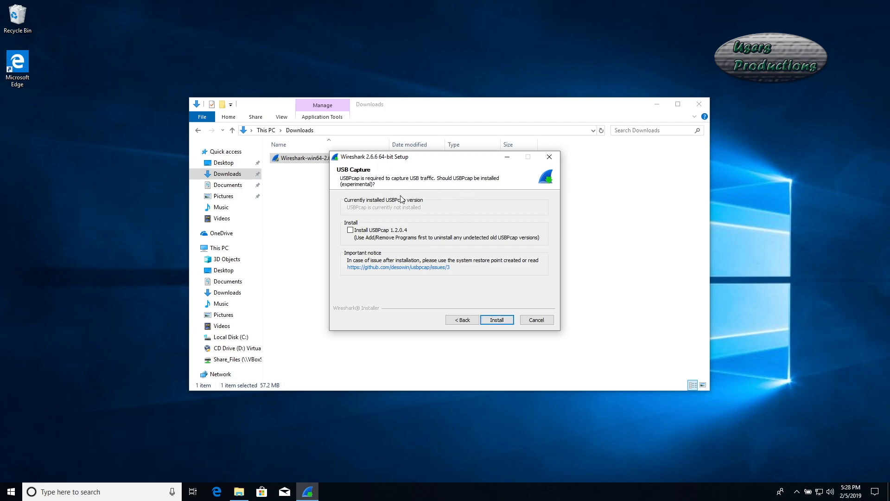
click(497, 320)
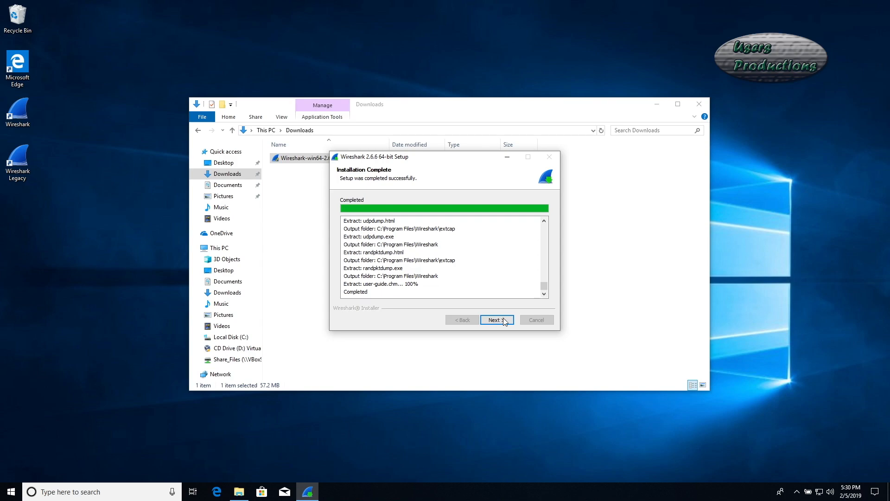
click(498, 321)
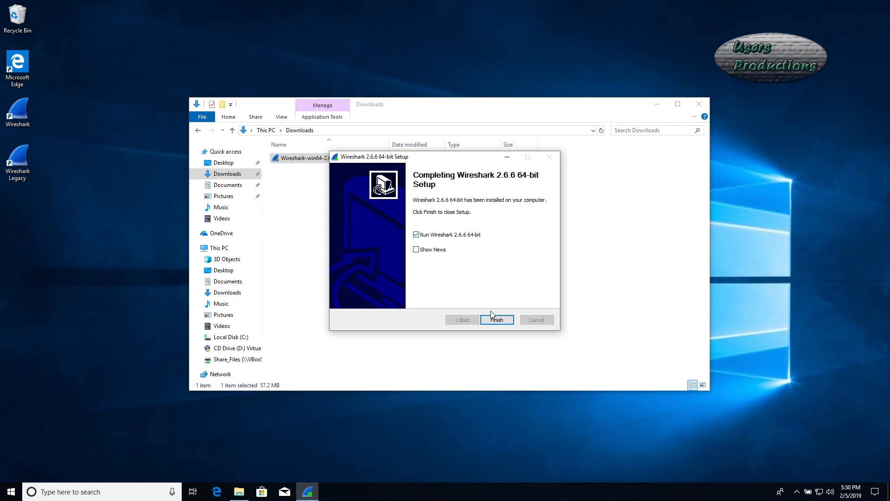
click(497, 320)
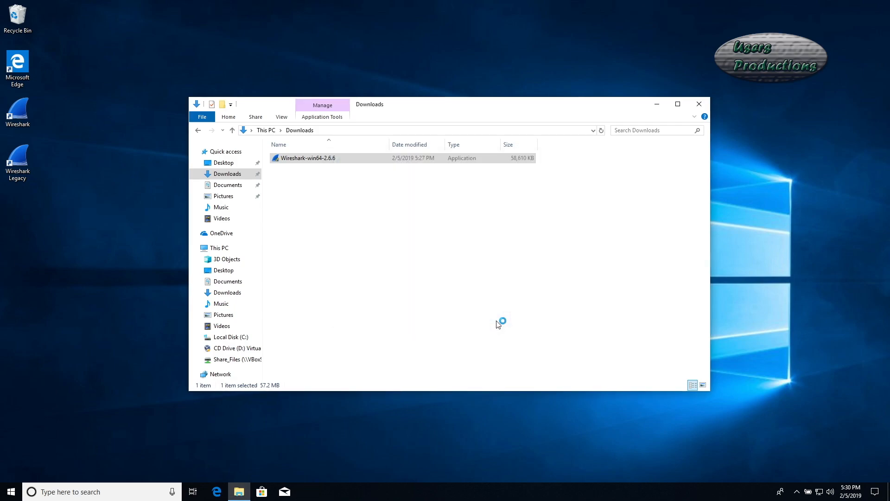
Step: Close the Downloads folder window and maximize the Wireshark window
click(702, 105)
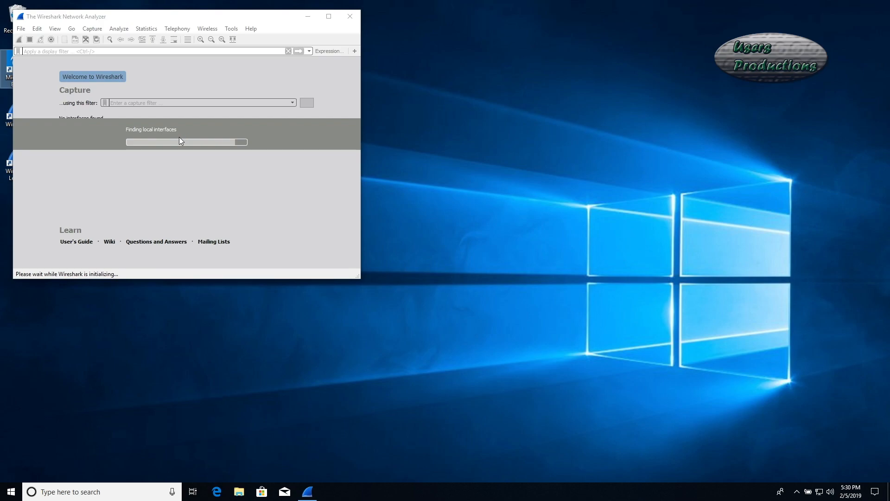
drag(146, 18, 152, 18)
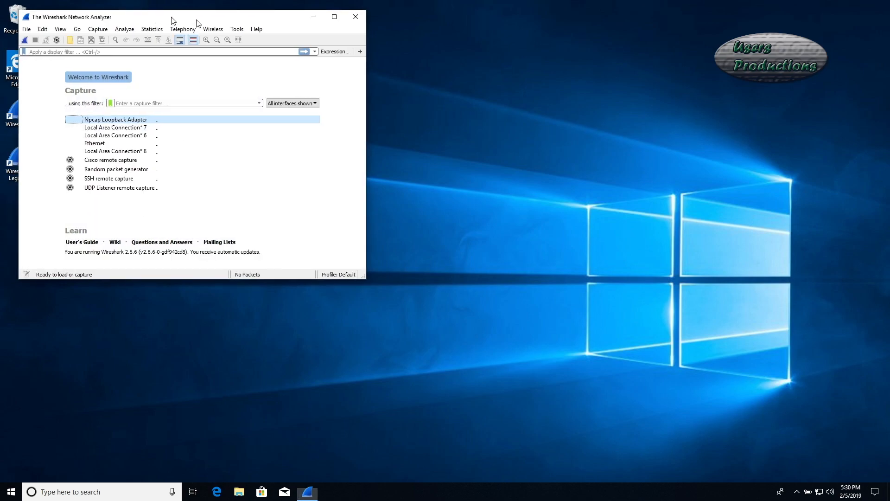
double_click(197, 19)
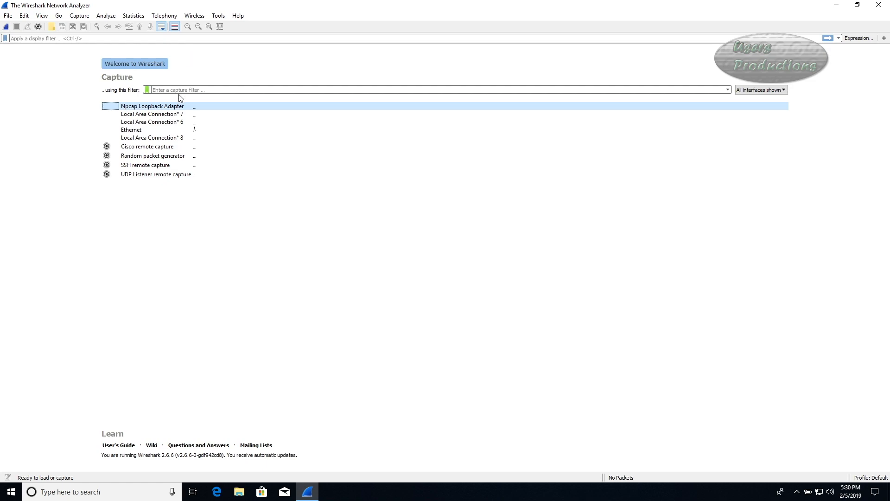
click(9, 16)
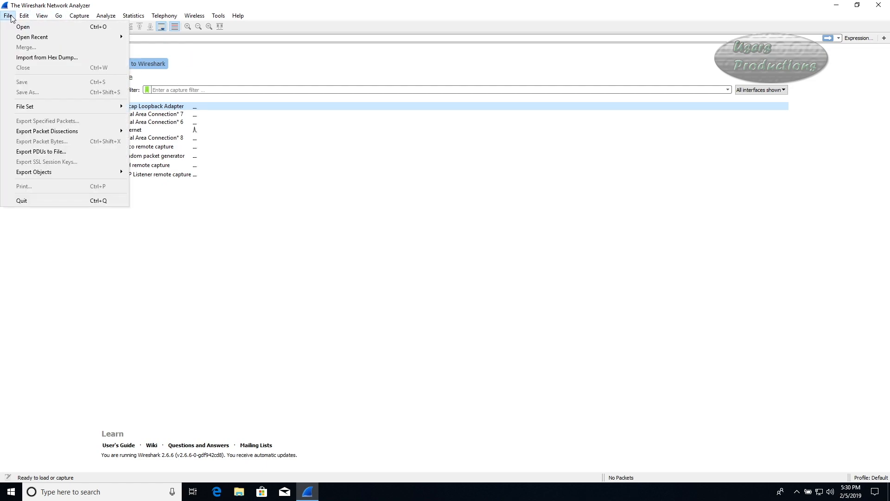
mouse_move(23, 18)
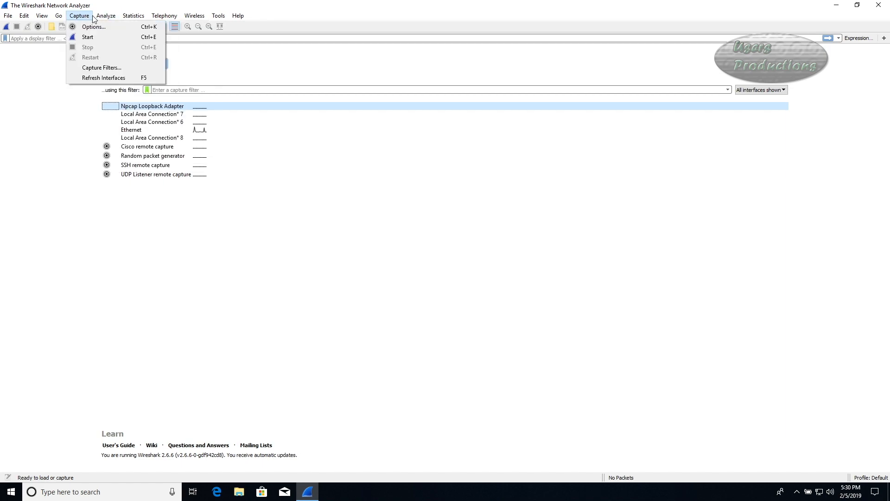
mouse_move(125, 20)
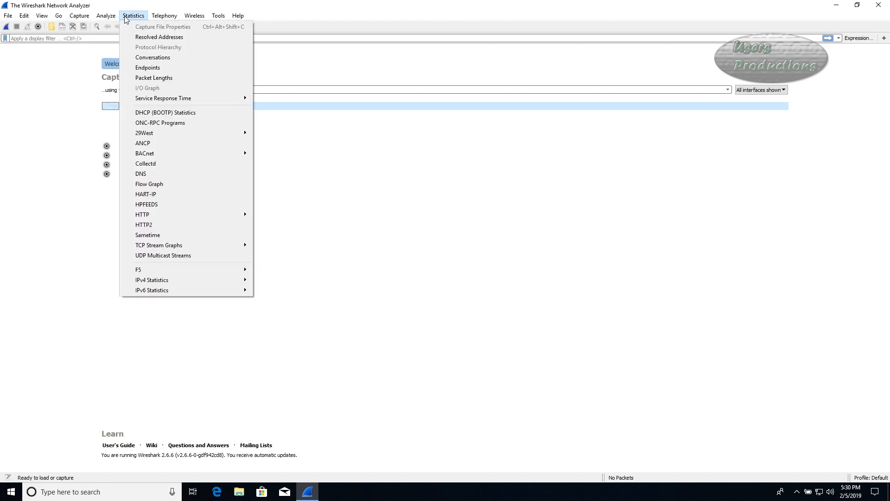
mouse_move(202, 19)
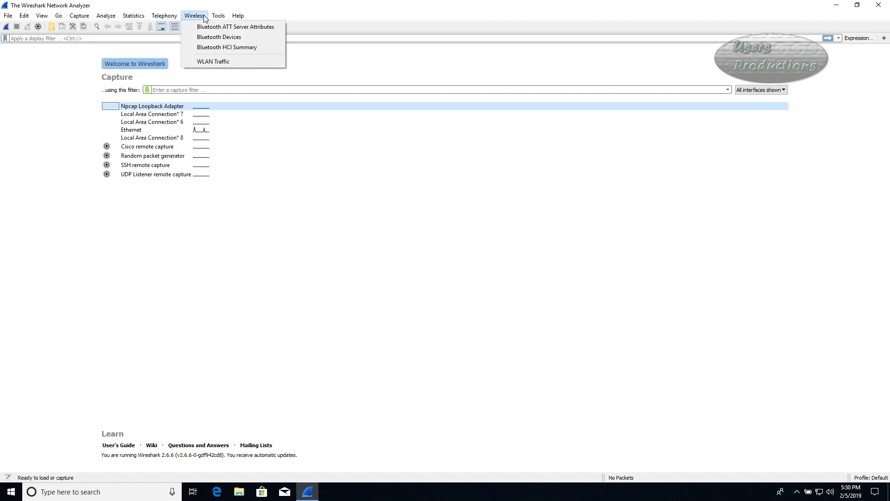
mouse_move(237, 14)
click(263, 6)
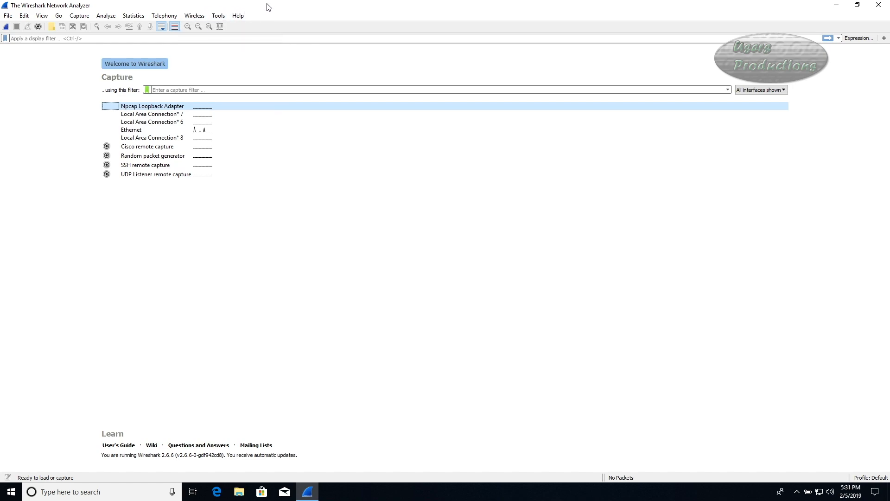